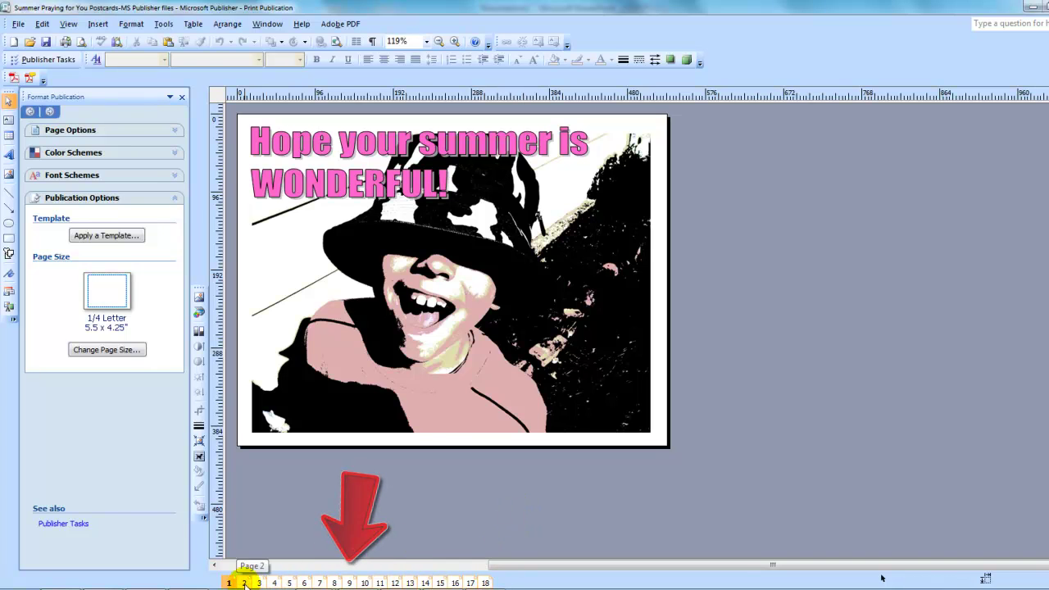
Browse the postcard designs on pages 2 through 8
click(243, 583)
click(259, 583)
click(275, 582)
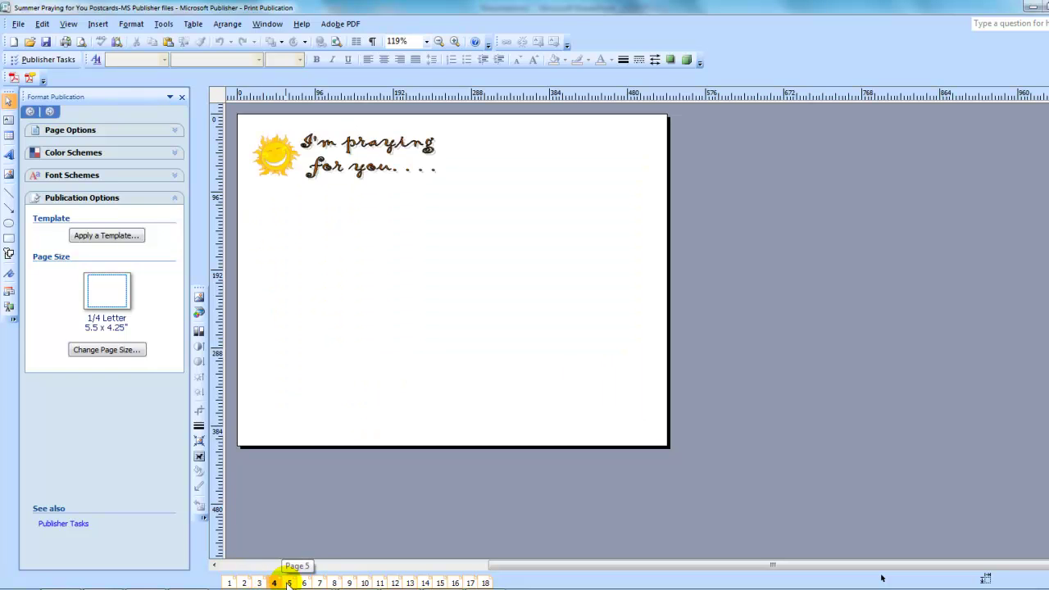
click(289, 582)
click(304, 583)
click(318, 583)
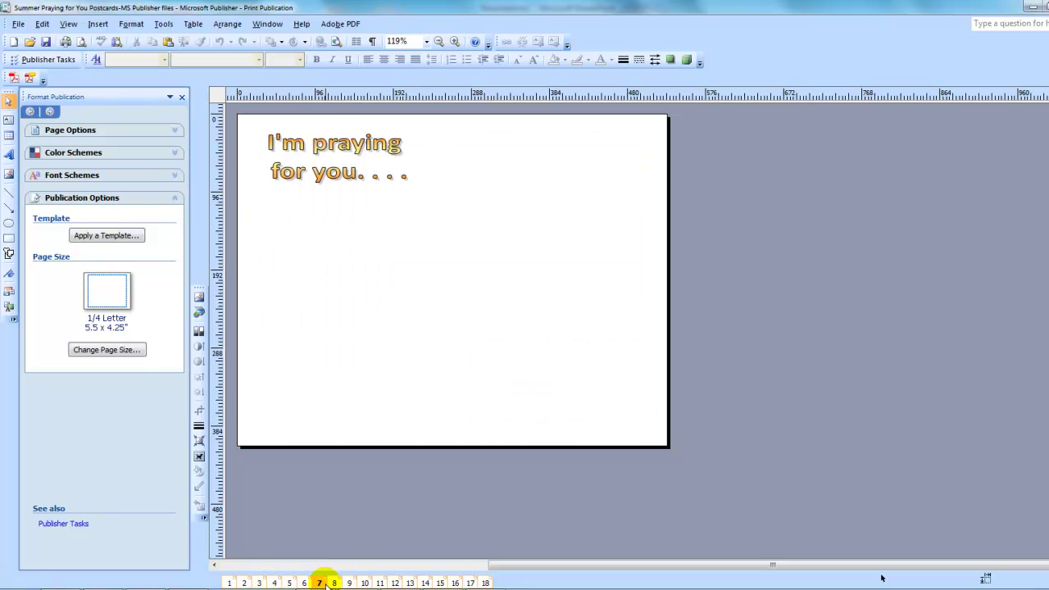
click(334, 583)
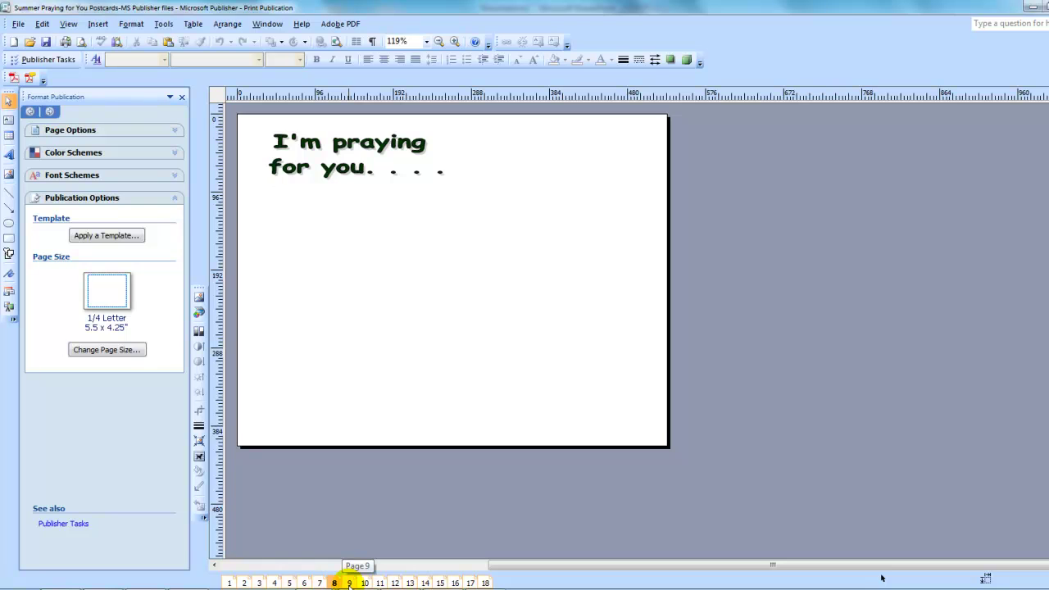
Browse pages 9 through 12, then settle on the smiling-sun card on page 3
click(349, 582)
click(364, 583)
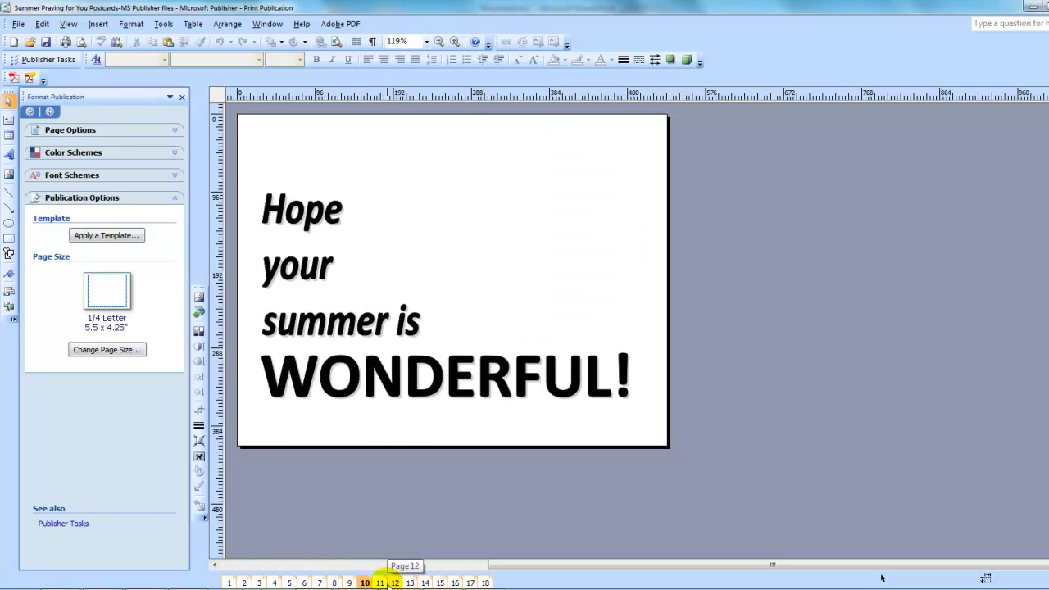
click(380, 582)
click(395, 583)
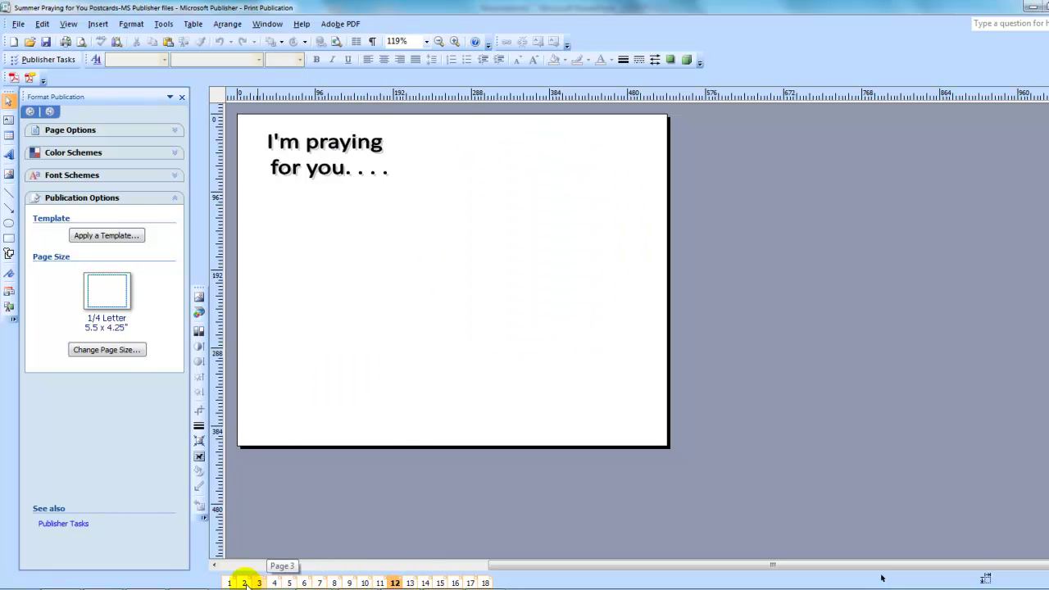
click(243, 582)
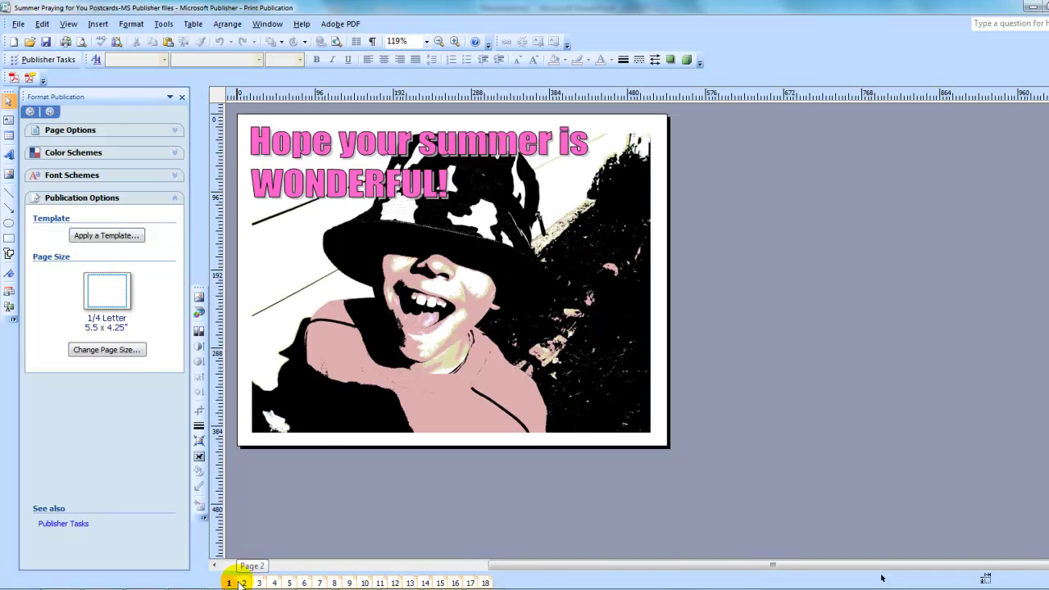
click(261, 583)
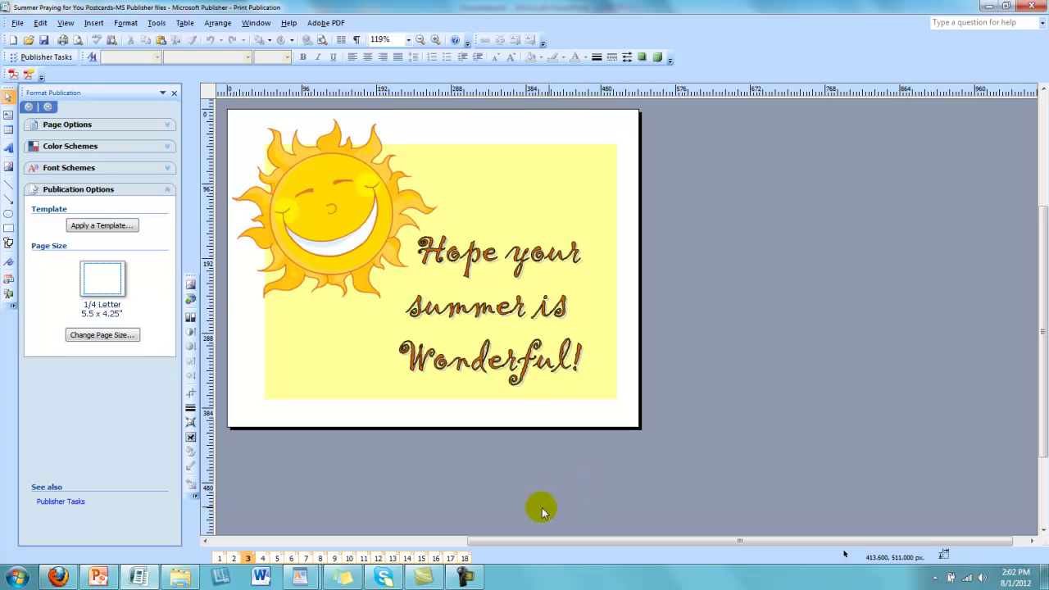
Change the 'Hope your summer is Wonderful!' WordArt font from Gigi to Calibri, keeping size 36
click(477, 311)
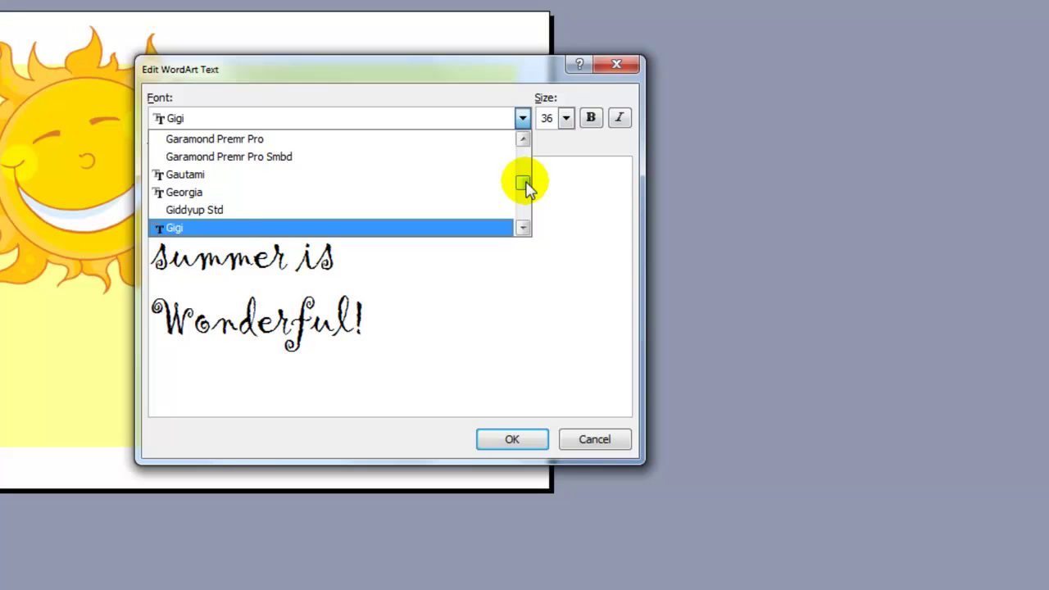
mouse_move(527, 187)
mouse_down()
mouse_move(524, 143)
mouse_move(524, 172)
mouse_up()
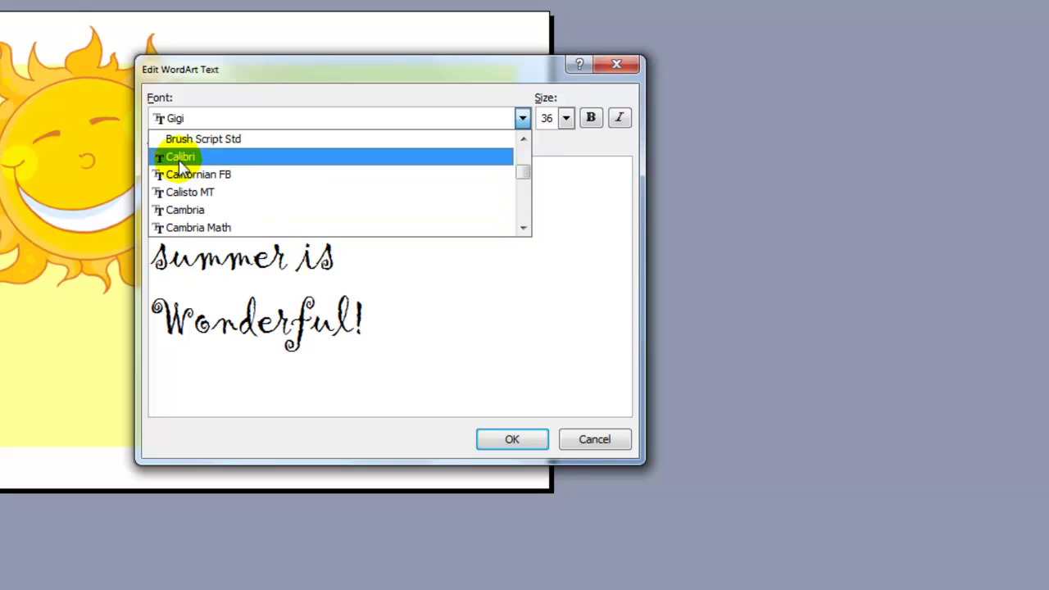
click(181, 159)
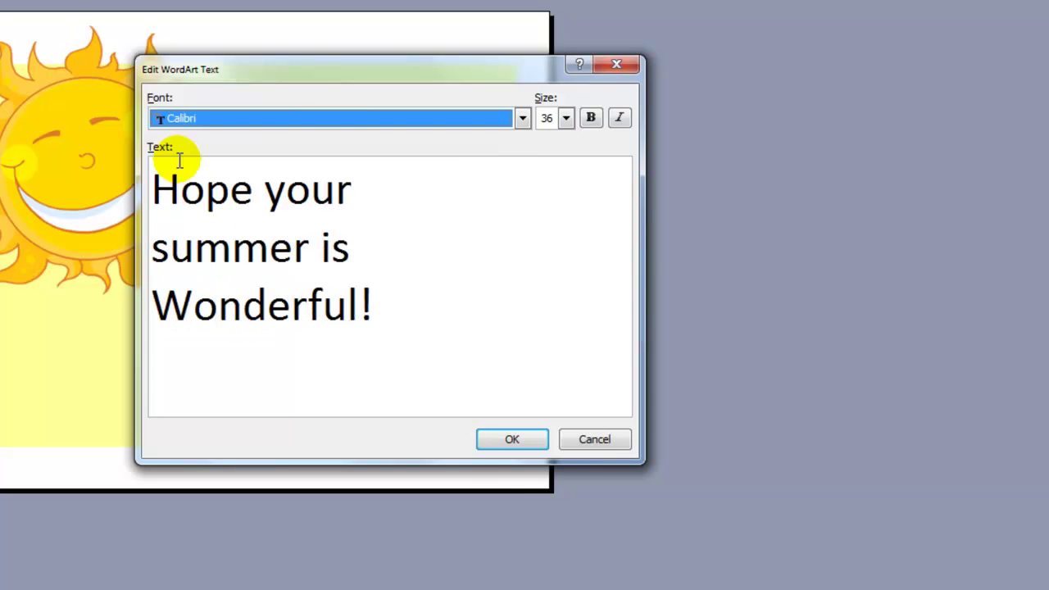
click(529, 445)
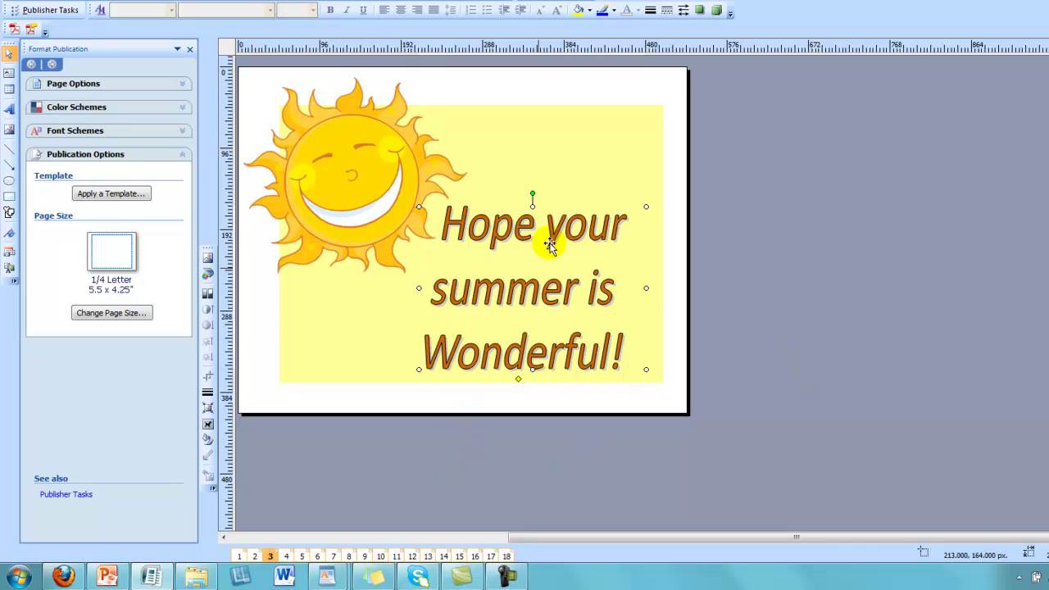
Move the greeting WordArt up, shrink it, and widen it toward the sun in the upper right
drag(525, 222, 544, 118)
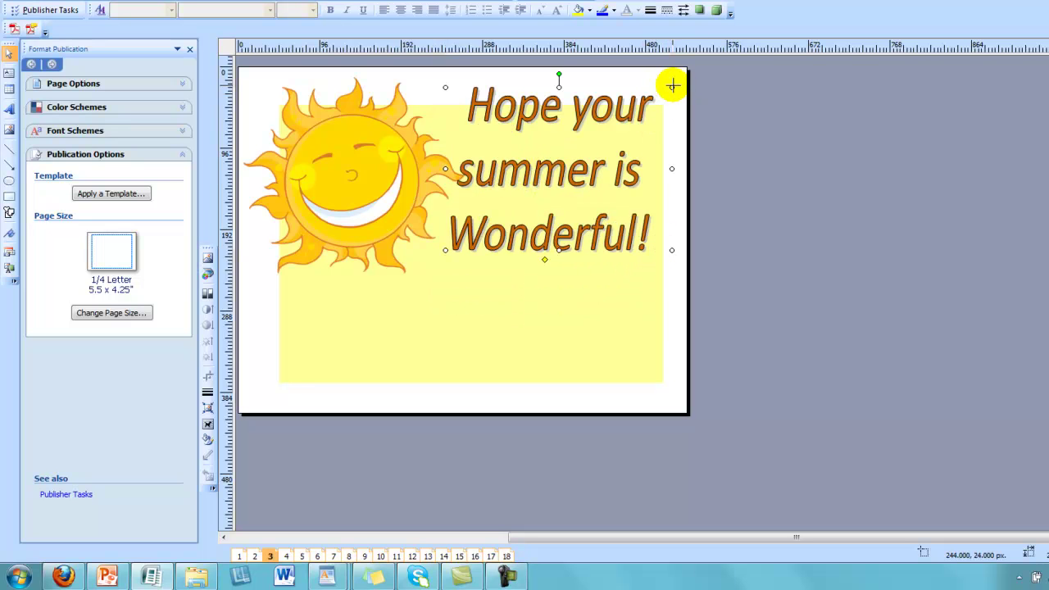
drag(672, 85, 647, 118)
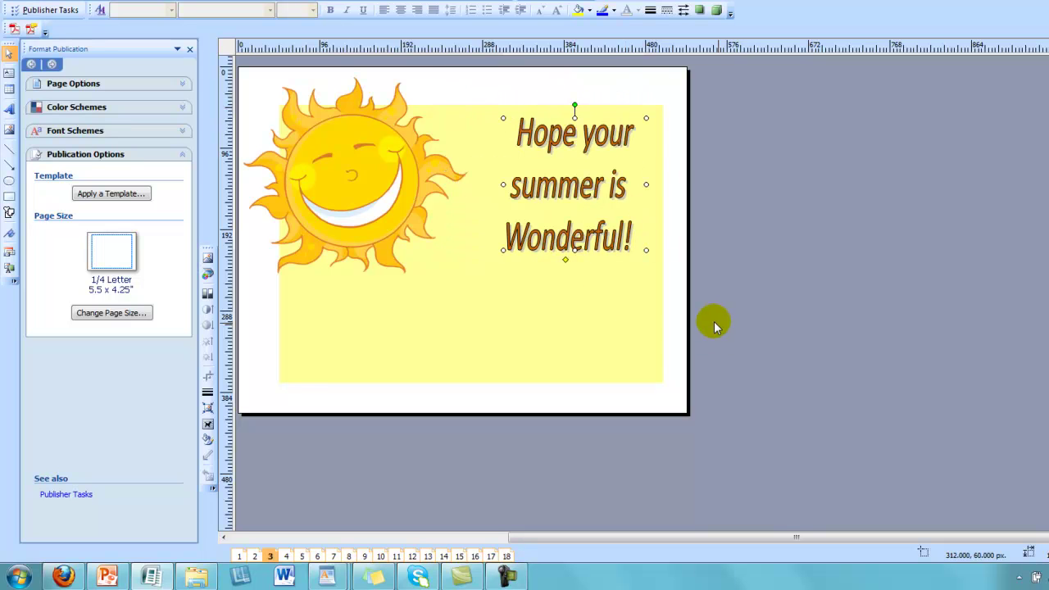
drag(503, 184, 456, 190)
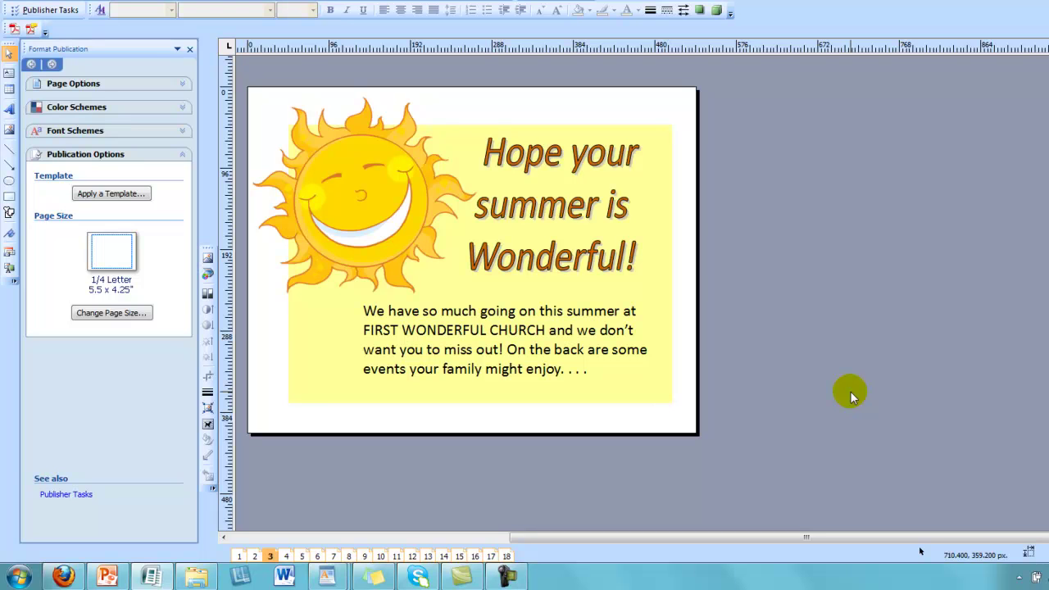
Switch to the praying postcard on page 4
click(286, 555)
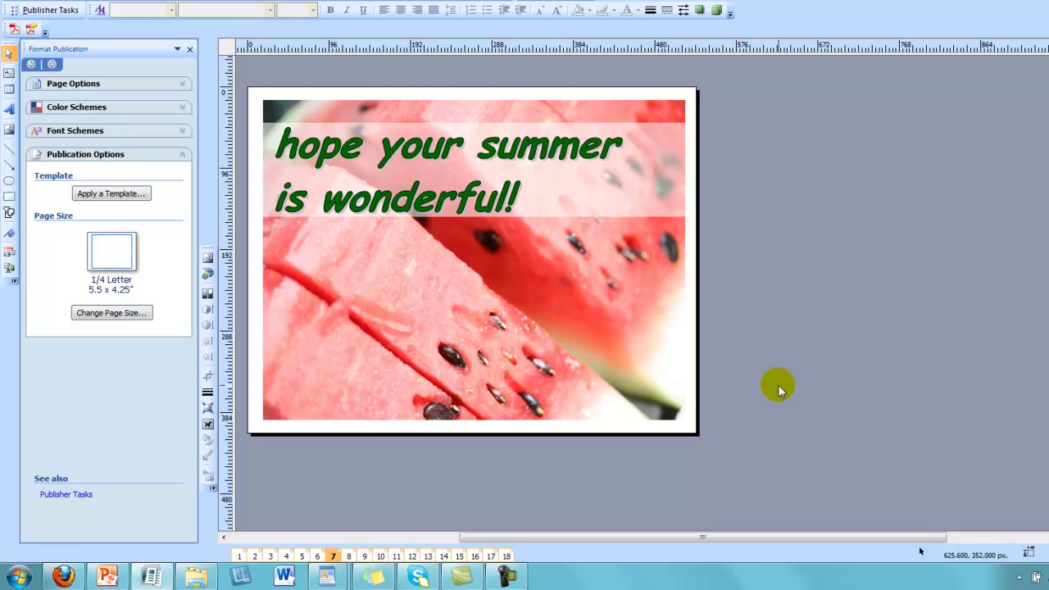
Undo twice to restore the watermelon card's EVENT INFO text, then move on to page 9
key(ctrl+z)
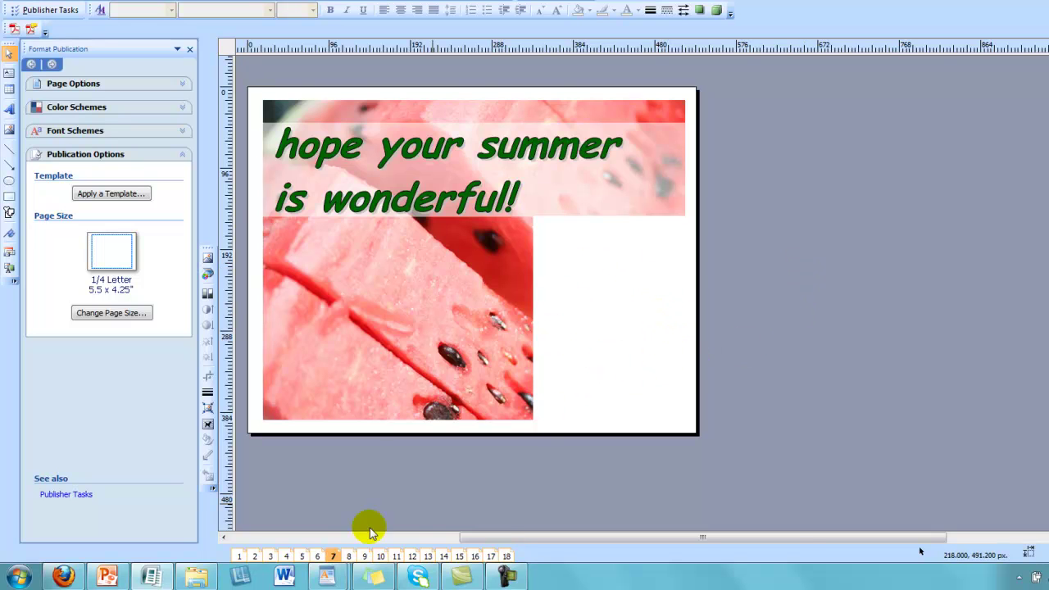
key(ctrl+z)
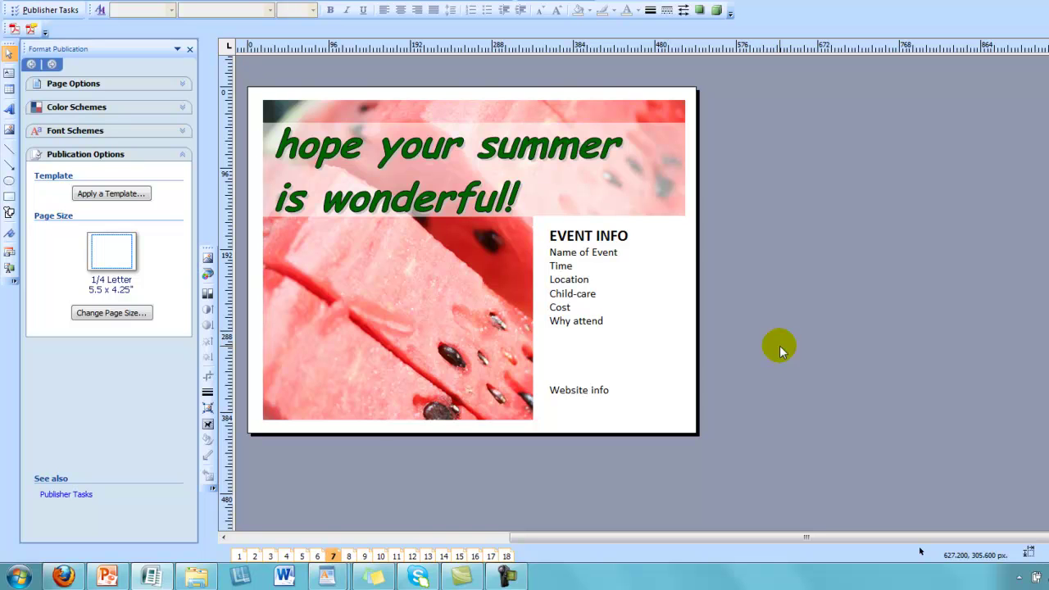
key(ctrl+Page_Down)
key(ctrl+Page_Down)
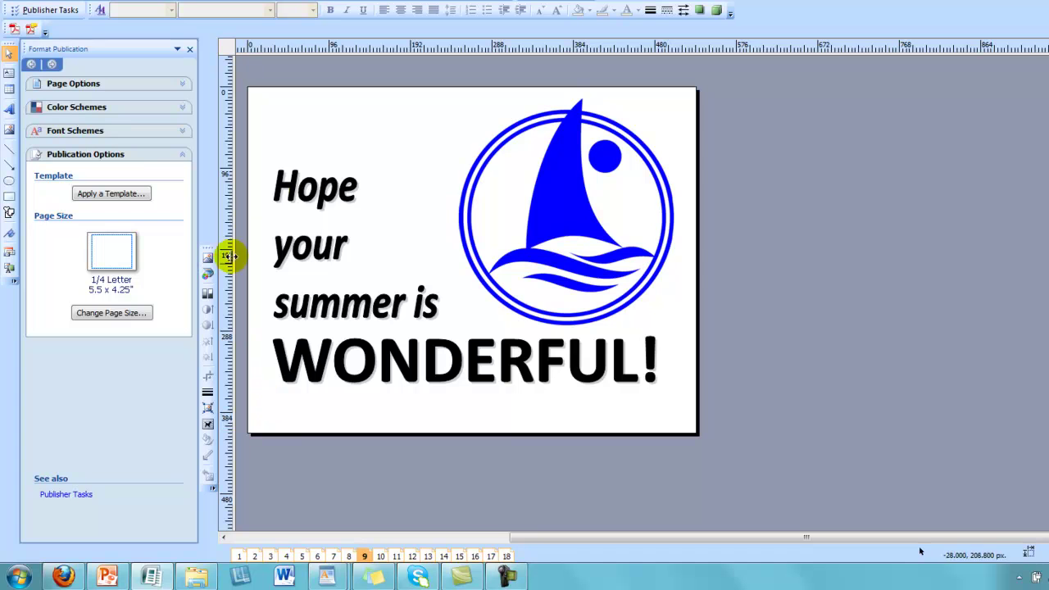
Fill the sailboat card's 'Hope your summer is' WordArt with purple
click(302, 185)
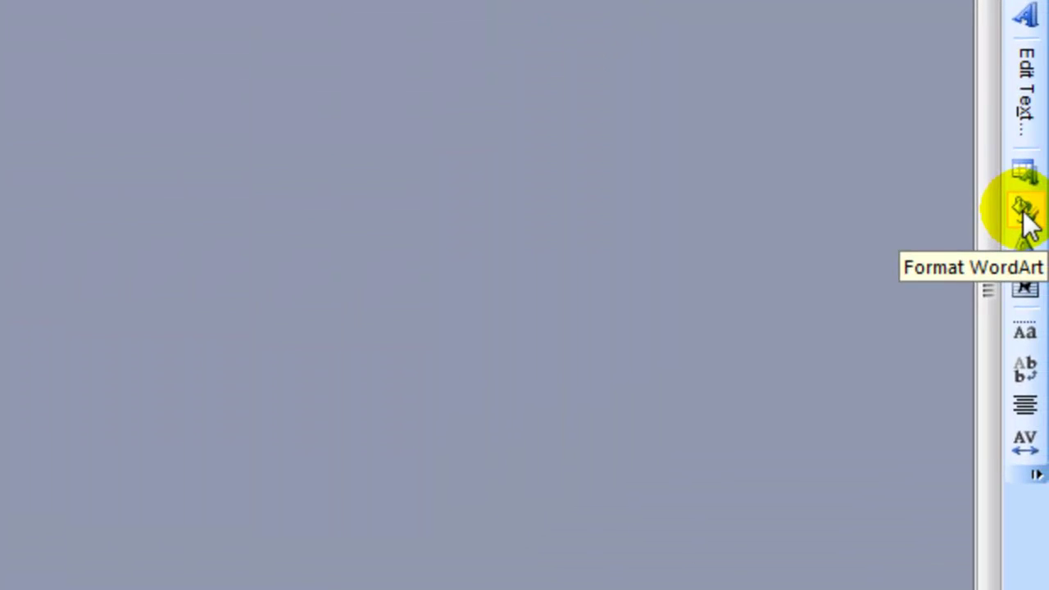
click(1026, 217)
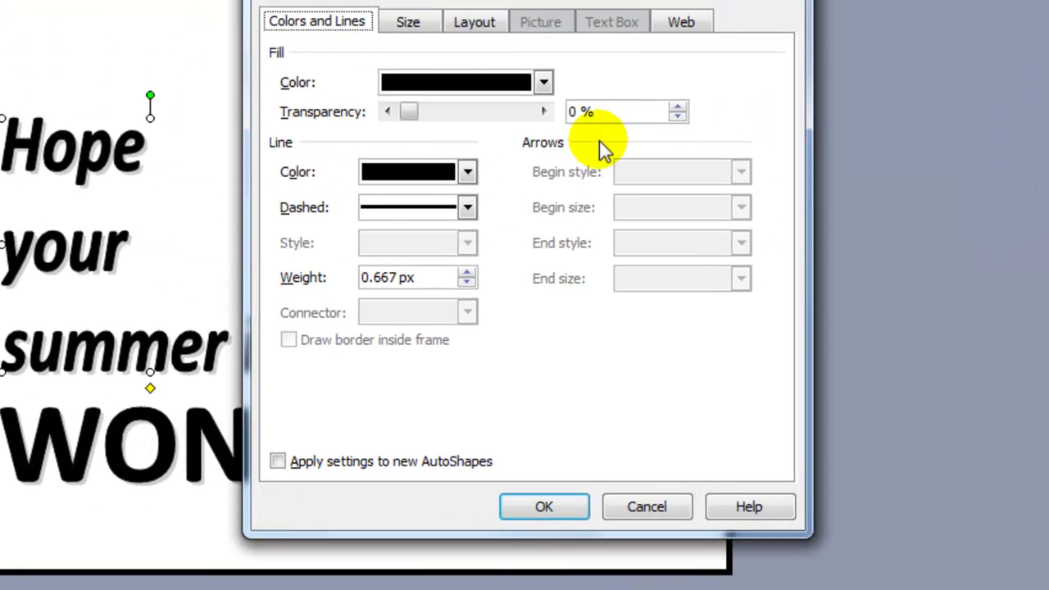
click(543, 83)
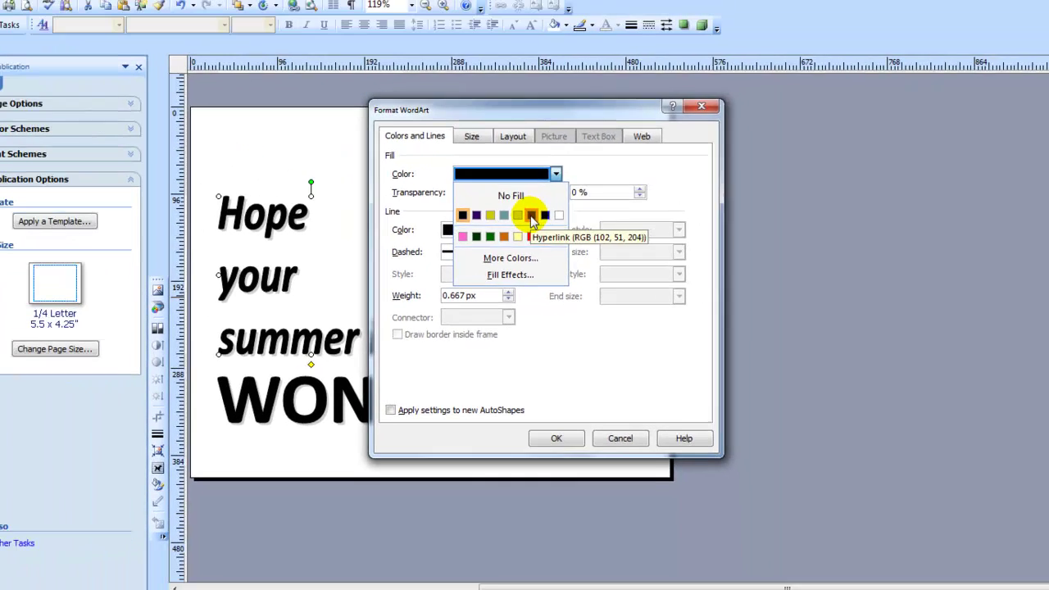
click(503, 148)
click(544, 507)
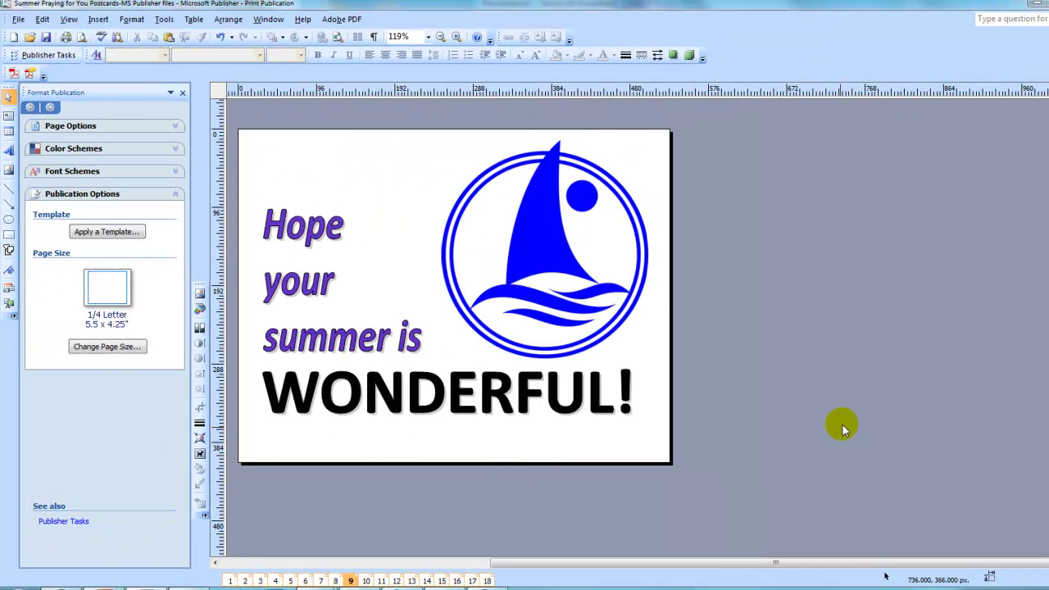
Recolour the page 9 sailboat logo from blue to red via Format Picture
click(543, 249)
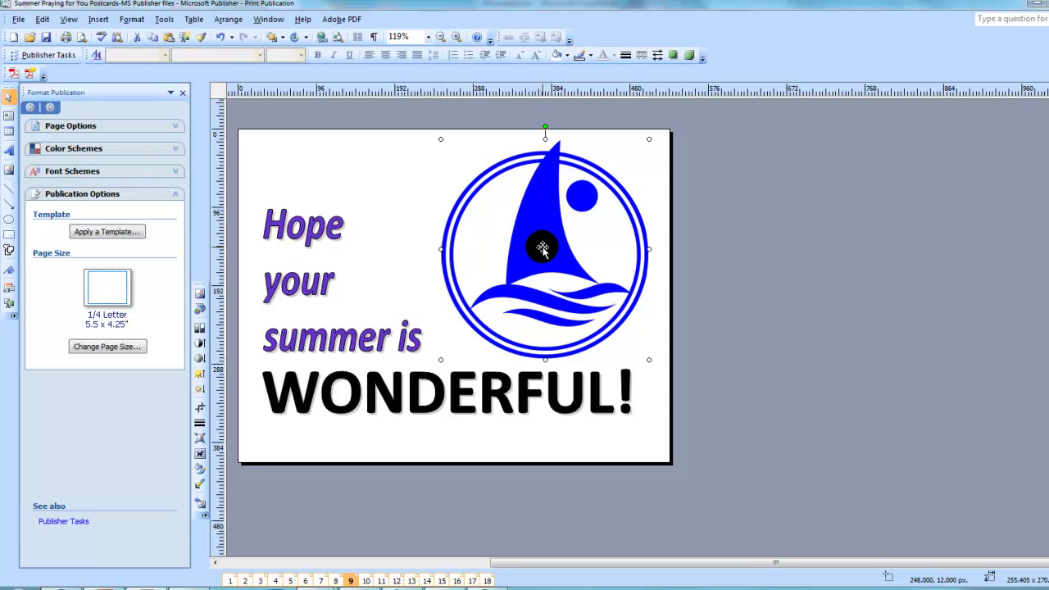
right_click(541, 245)
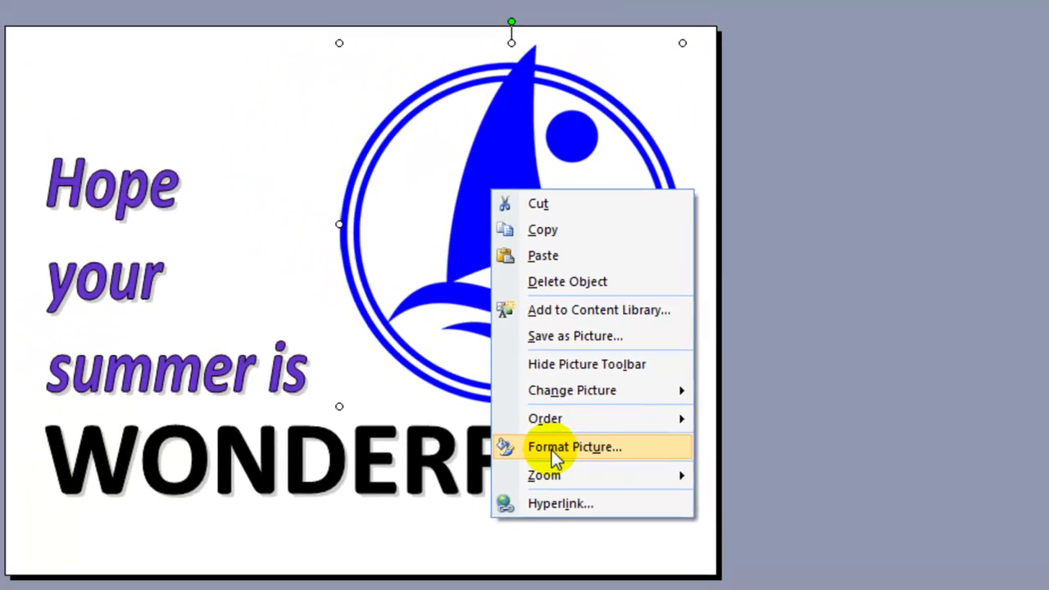
click(474, 389)
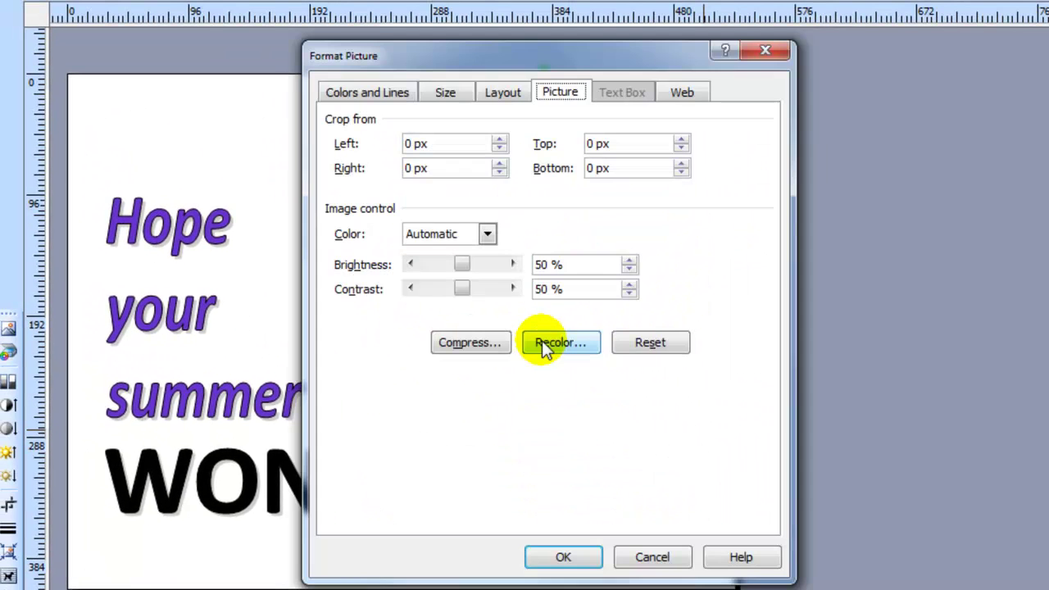
click(542, 343)
click(609, 328)
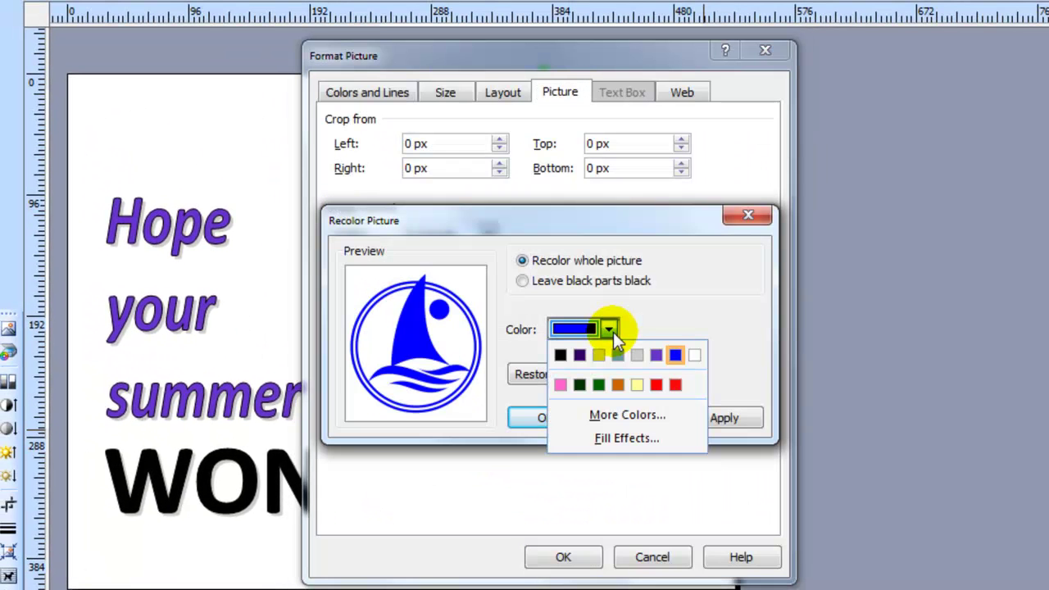
click(672, 385)
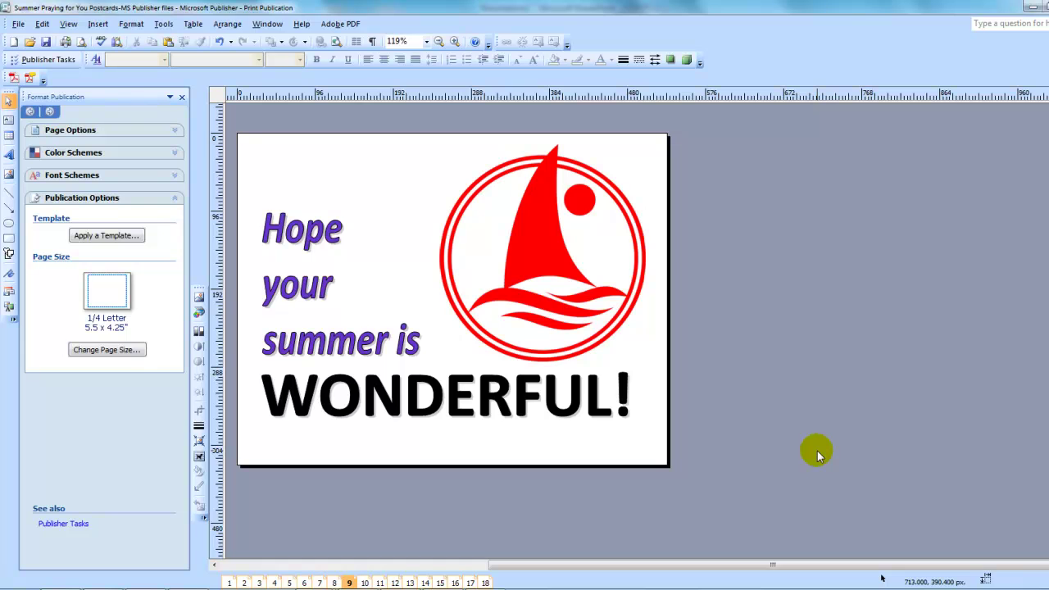
Step back through pages 7 and 5 to the smiling-sun card on page 3
click(319, 583)
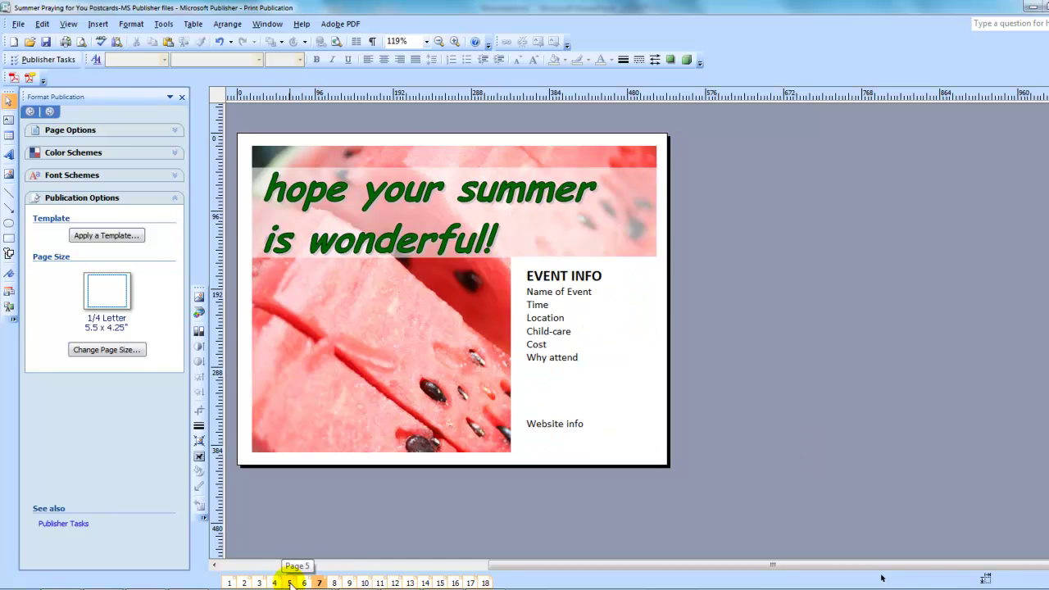
click(288, 583)
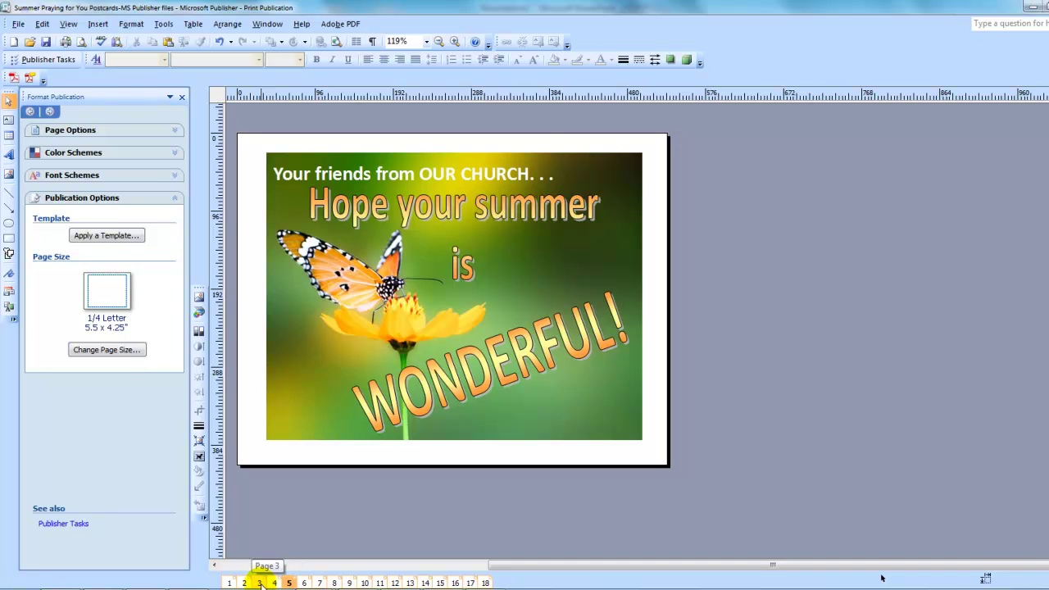
click(259, 583)
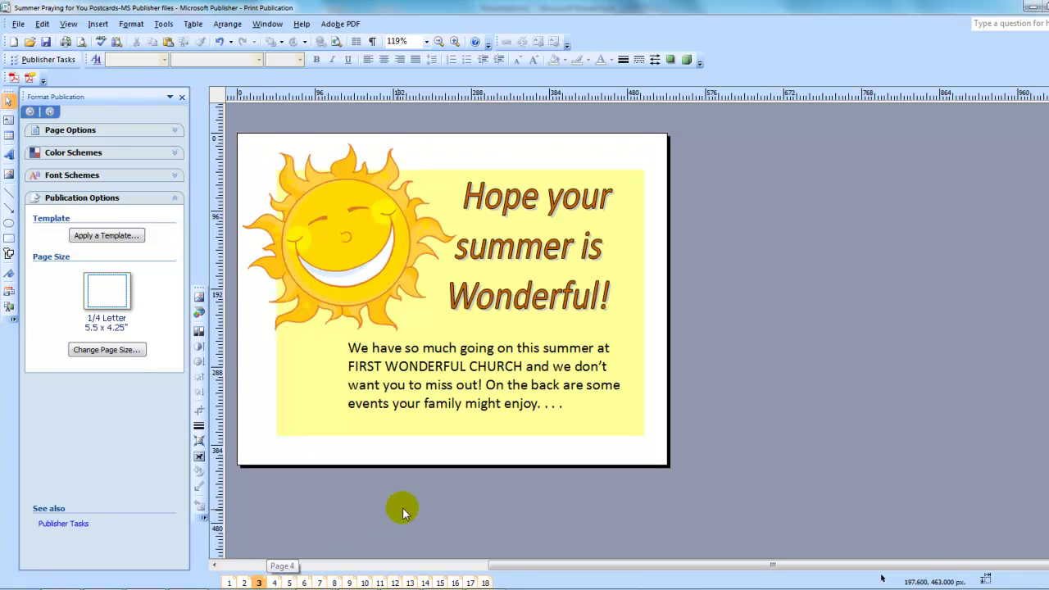